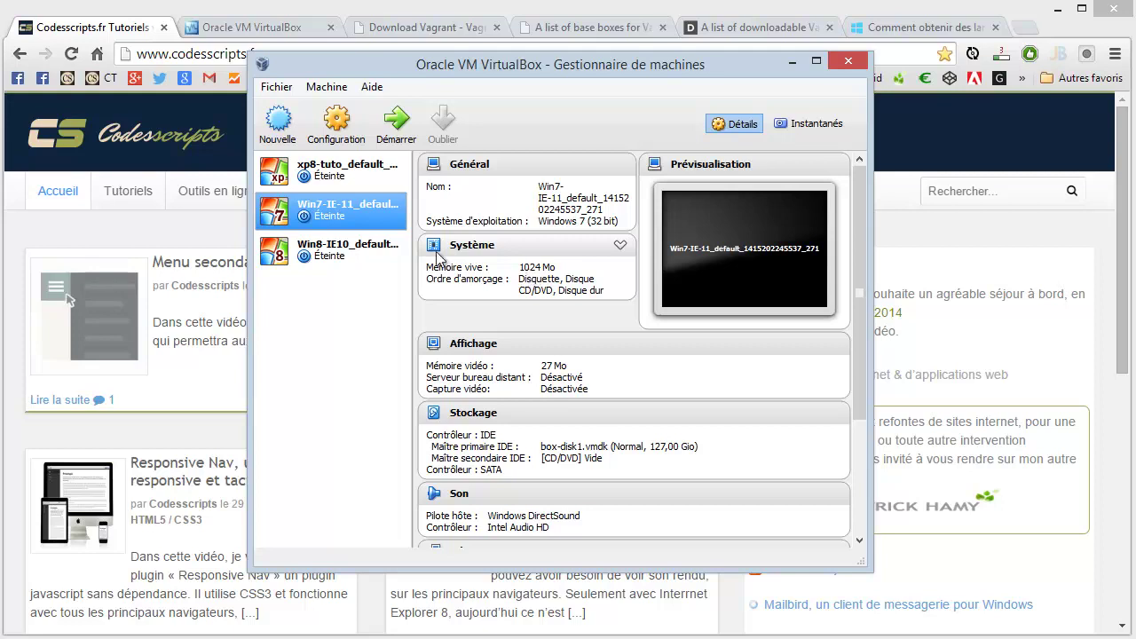
# Step: Start the Win7-IE-11 virtual machine and boot it with the Start Windows Normally option
pyautogui.click(402, 130)
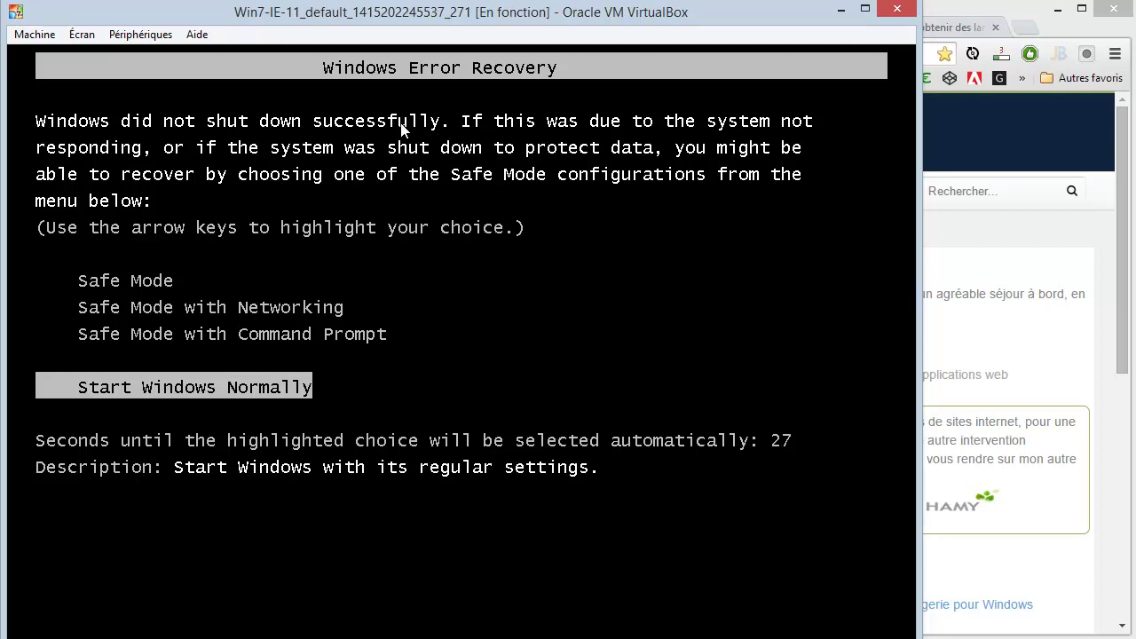
pyautogui.press('Return')
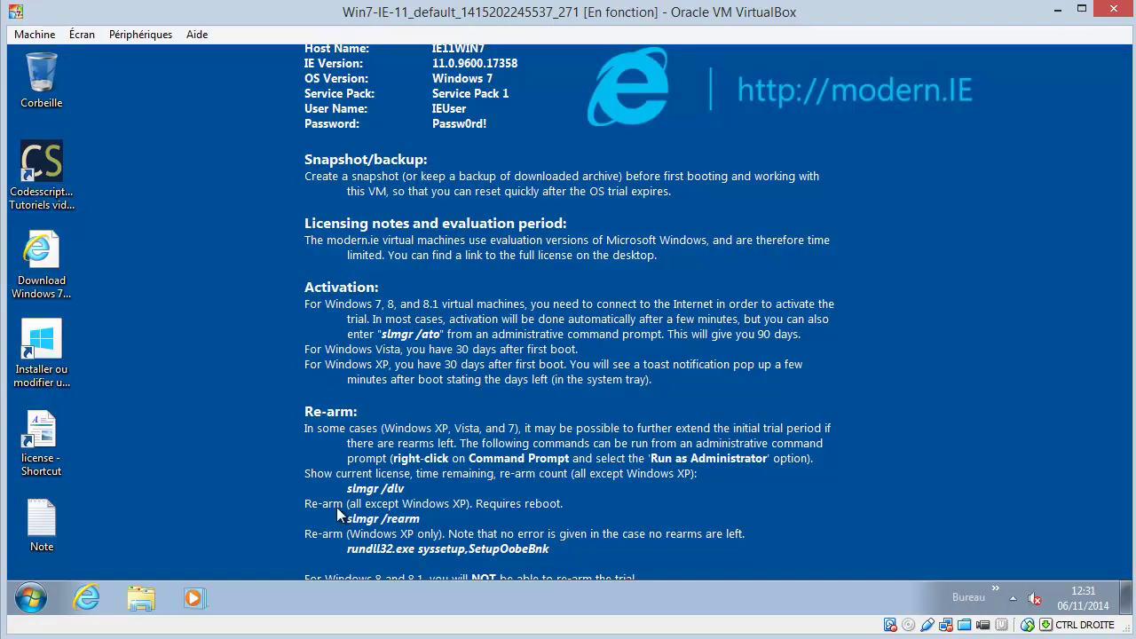
# Step: Apply the Windows 7 Aero theme to the guest desktop and close the personalization window
pyautogui.rightClick(227, 430)
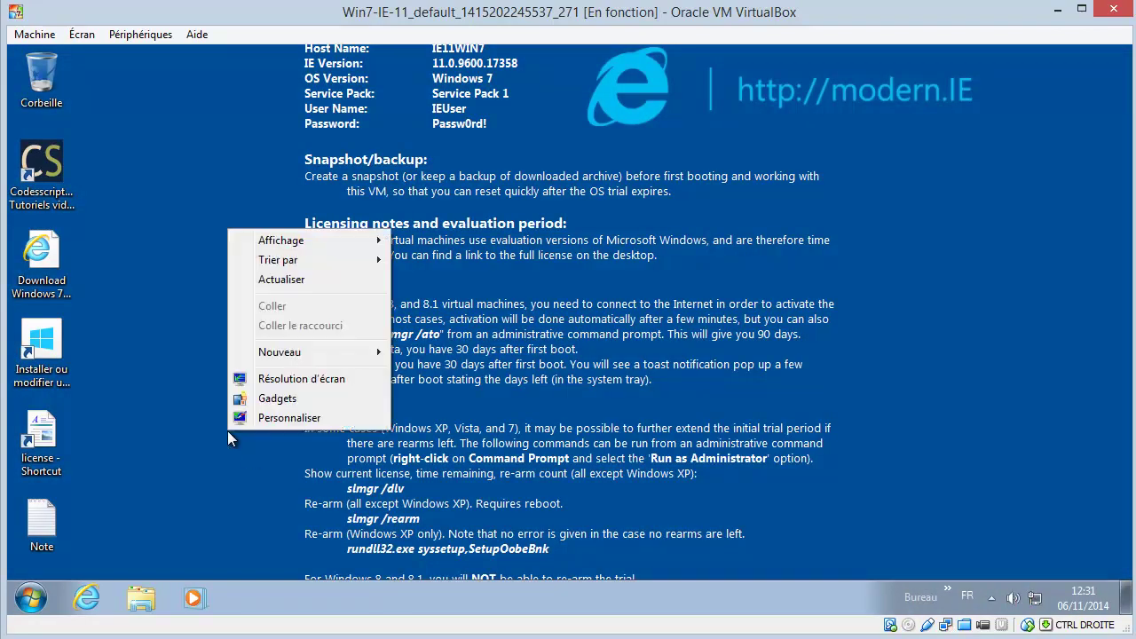
pyautogui.click(271, 418)
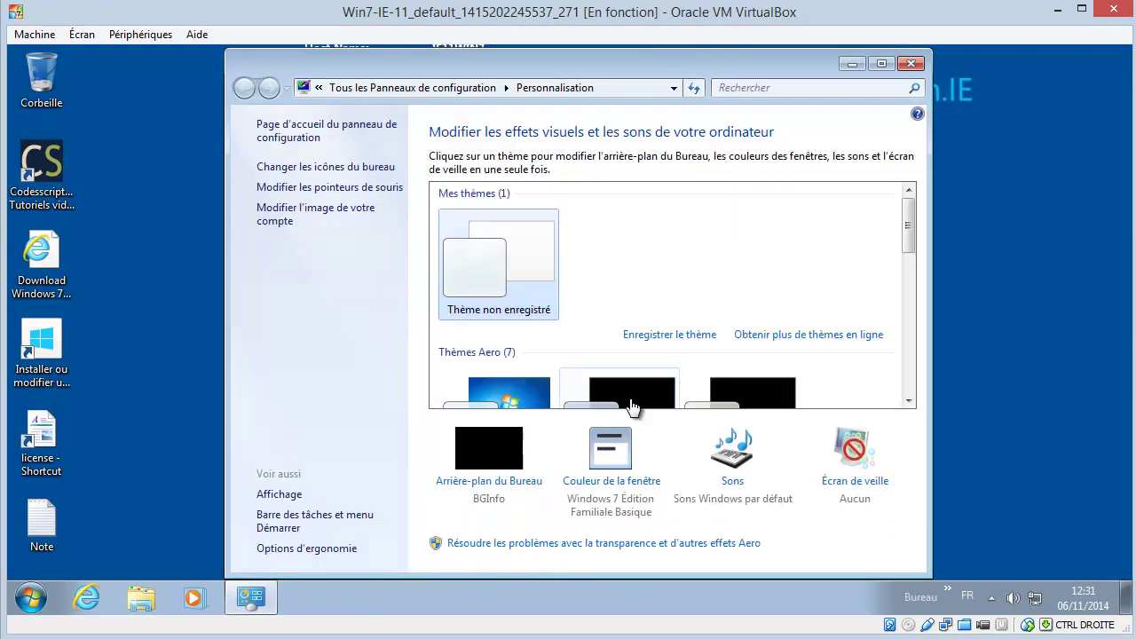
pyautogui.click(501, 394)
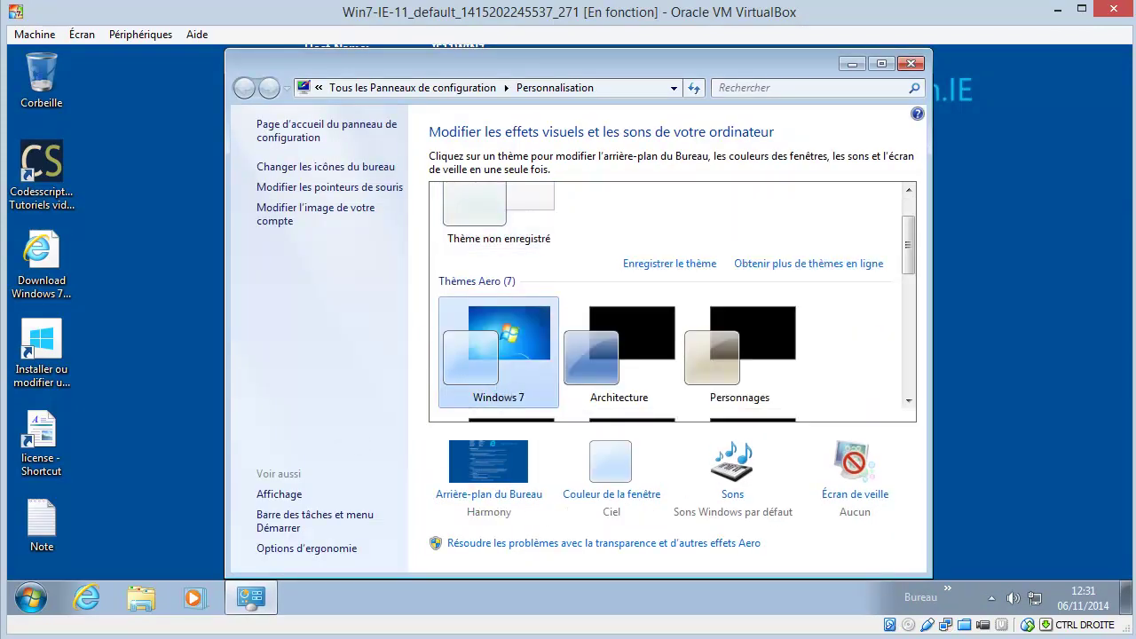
pyautogui.hotkey('alt', 'F4')
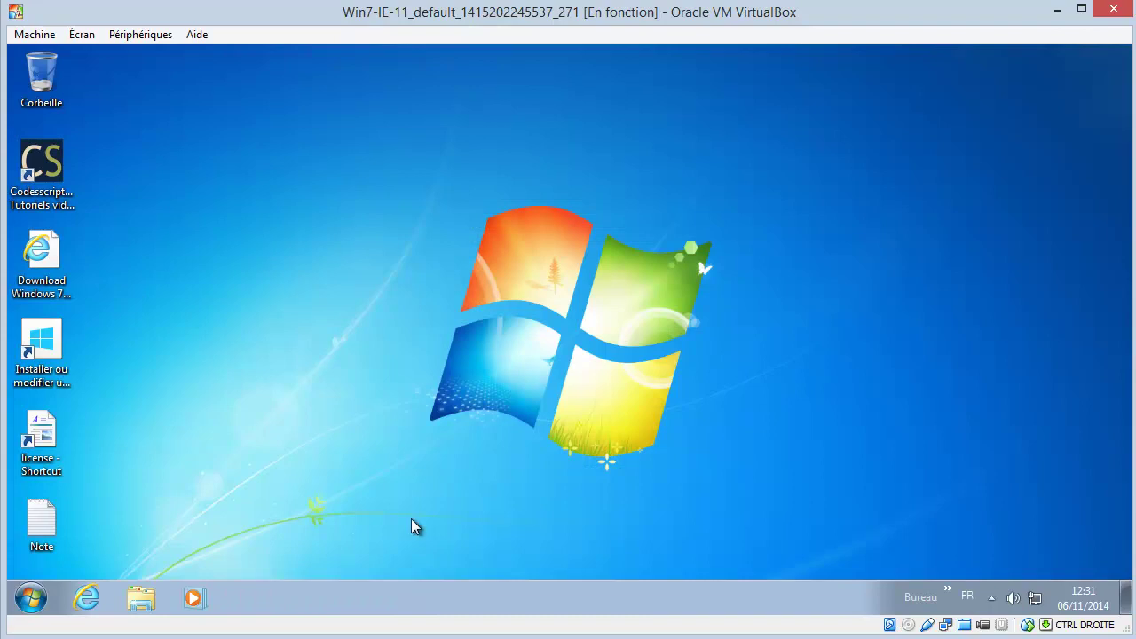
# Step: Open Windows Update from the guest's Control Panel to check the available updates
pyautogui.click(26, 600)
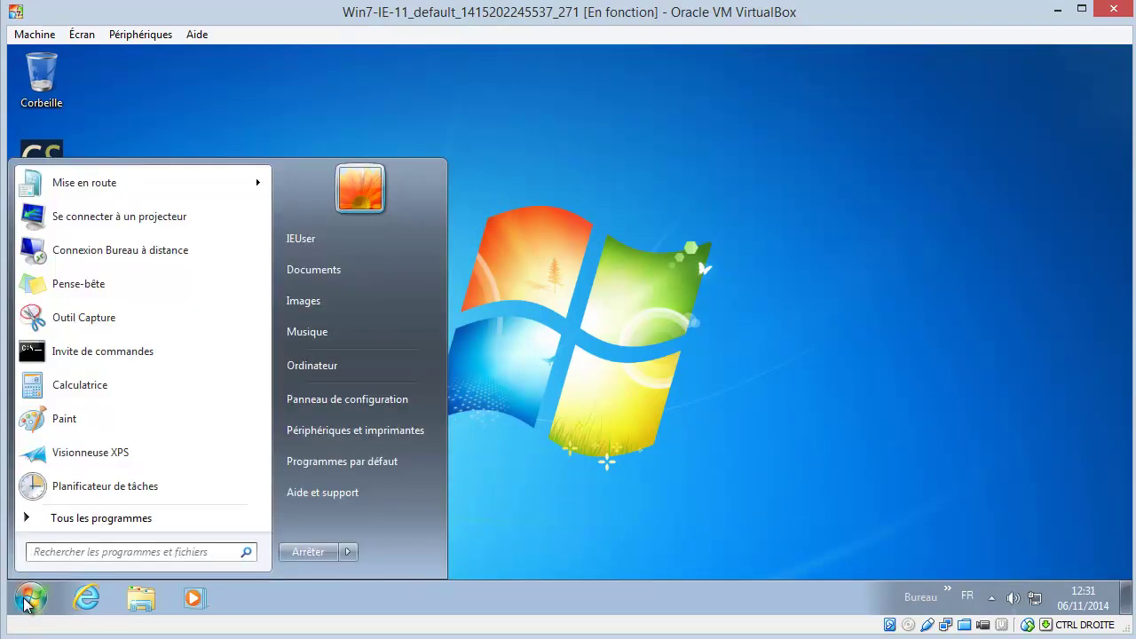
pyautogui.click(349, 399)
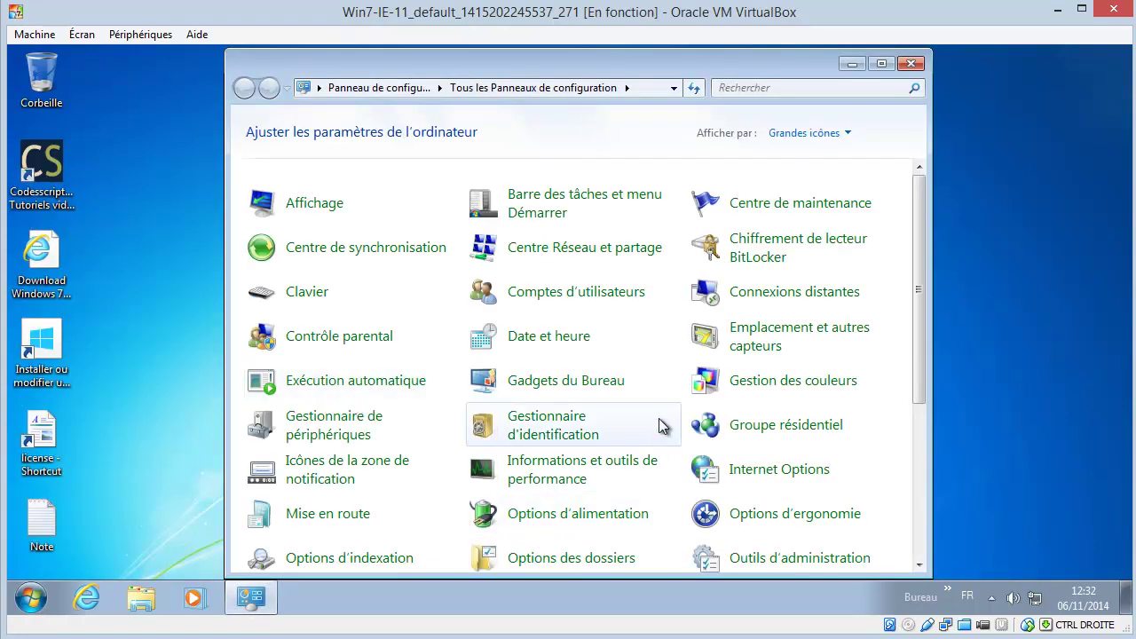
pyautogui.scroll(-3, 659, 425)
pyautogui.scroll(-2, 660, 426)
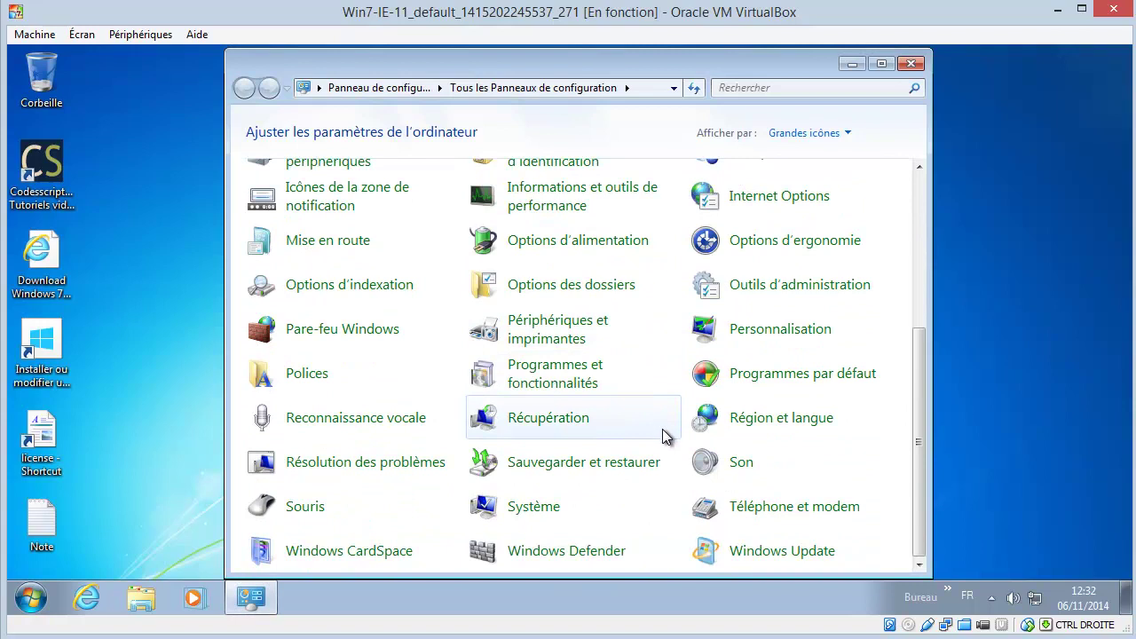
pyautogui.click(776, 550)
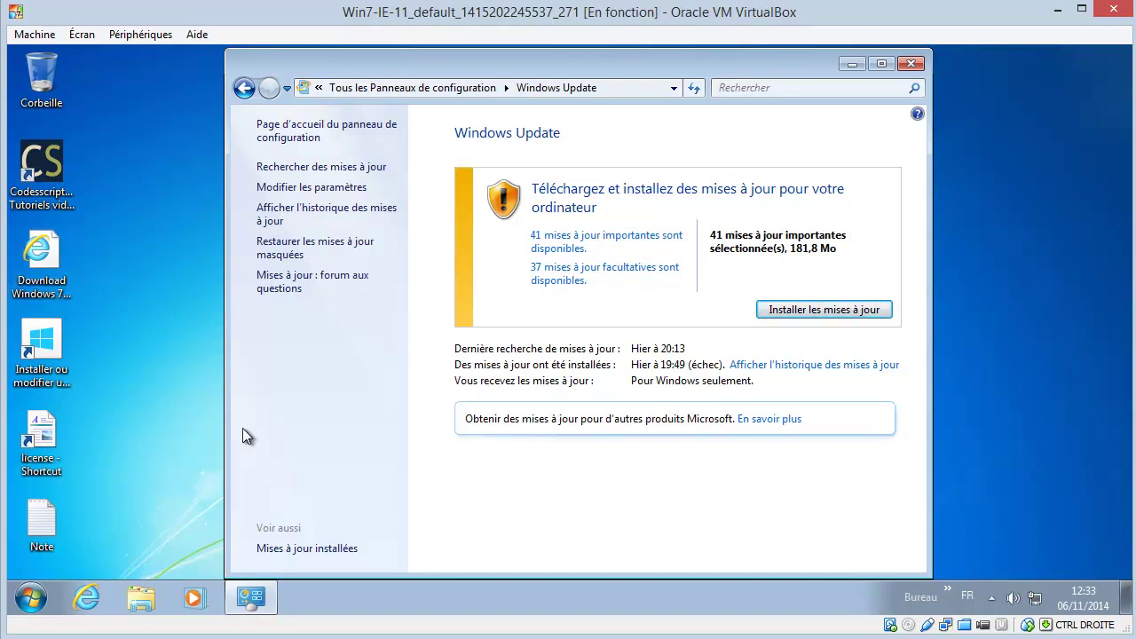
# Step: Review the format, location, keyboard and display language settings under Région et langue, cancel without changes and close the Control Panel
pyautogui.click(244, 88)
pyautogui.scroll(-2, 603, 419)
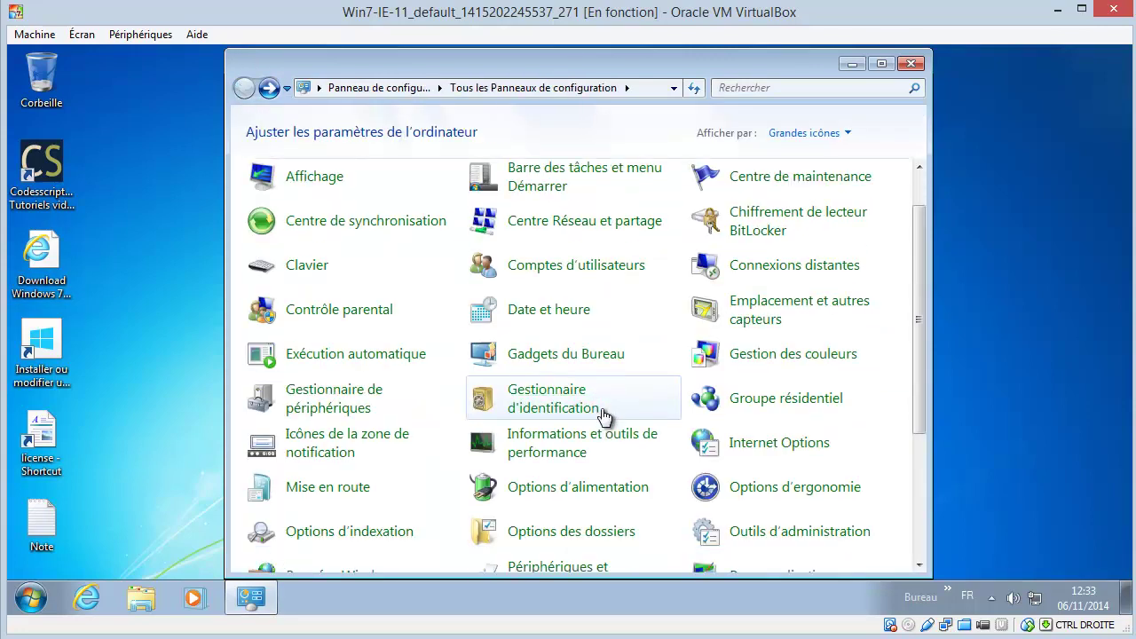
pyautogui.scroll(-5, 604, 417)
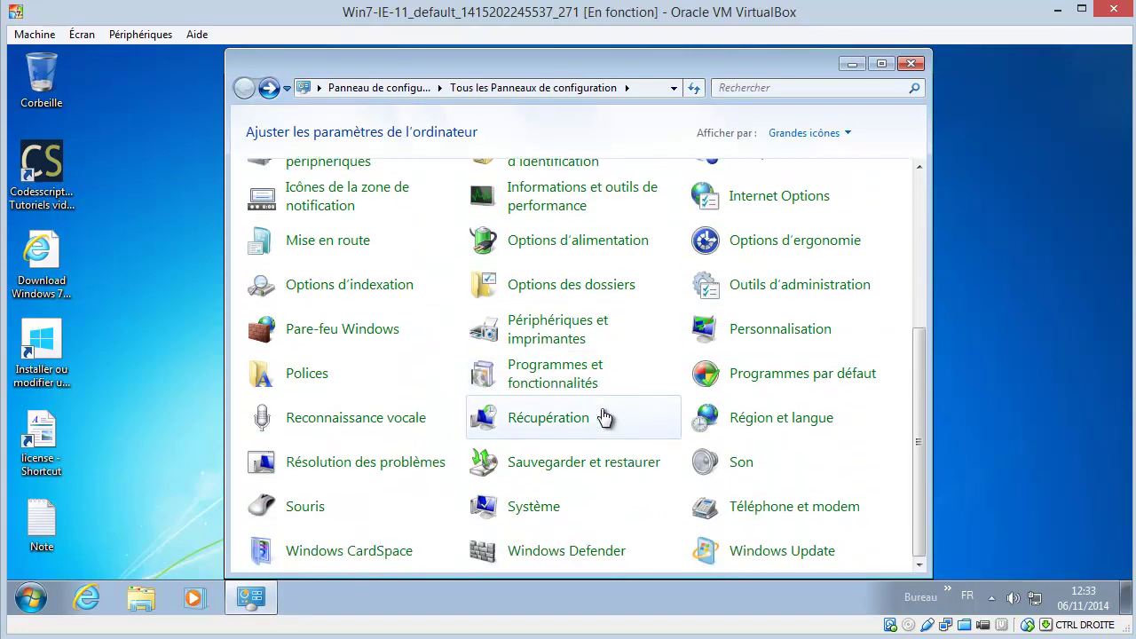
pyautogui.click(781, 421)
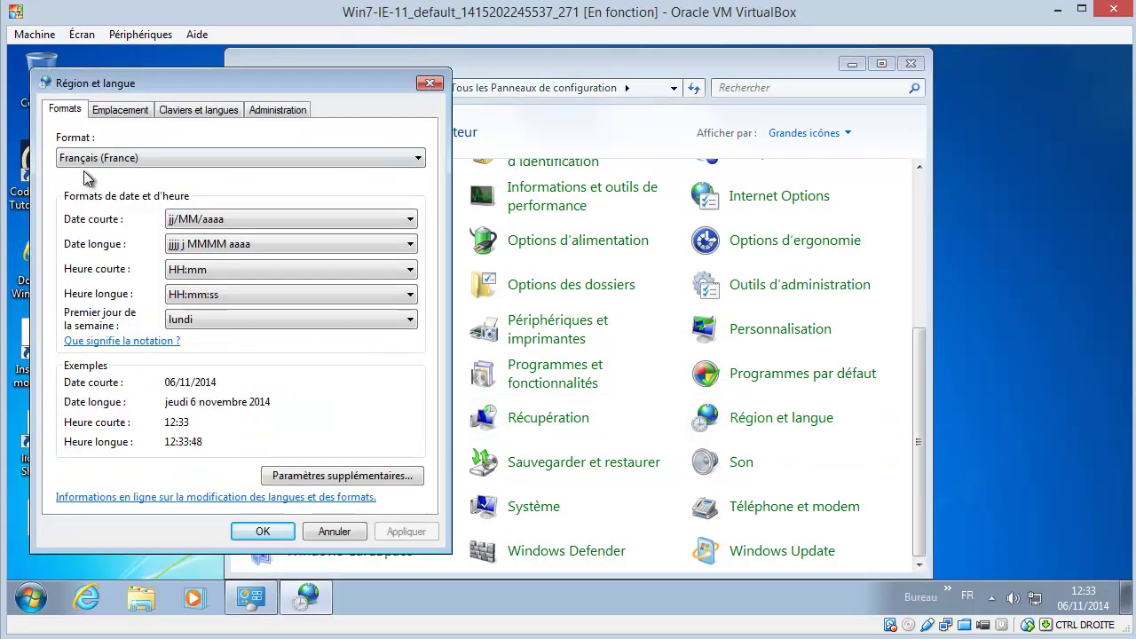
pyautogui.click(418, 159)
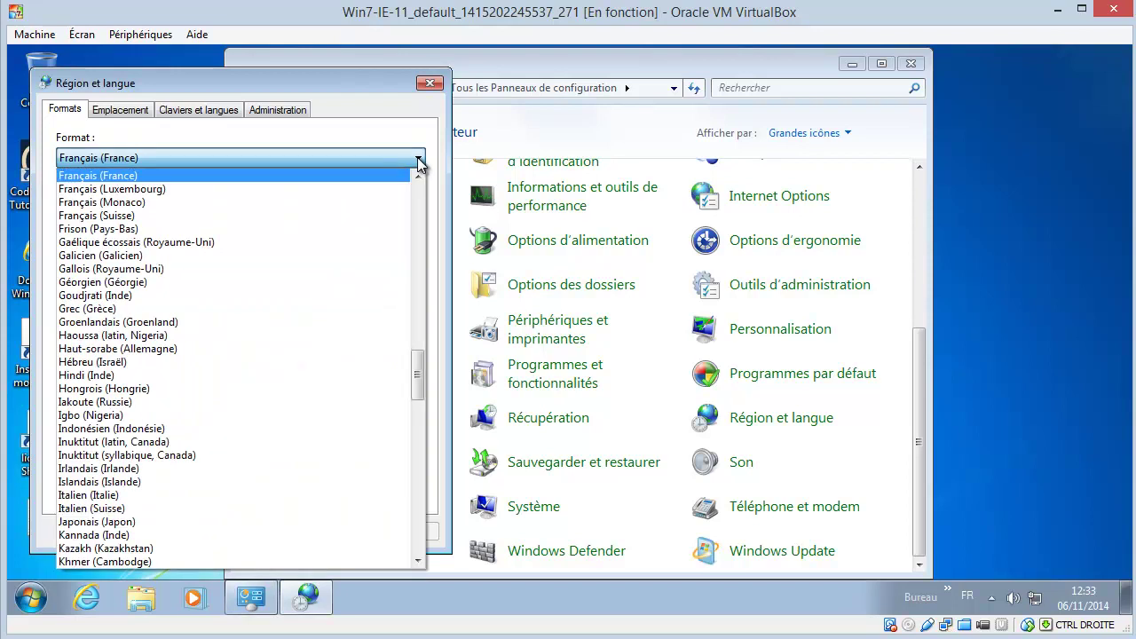
pyautogui.click(418, 161)
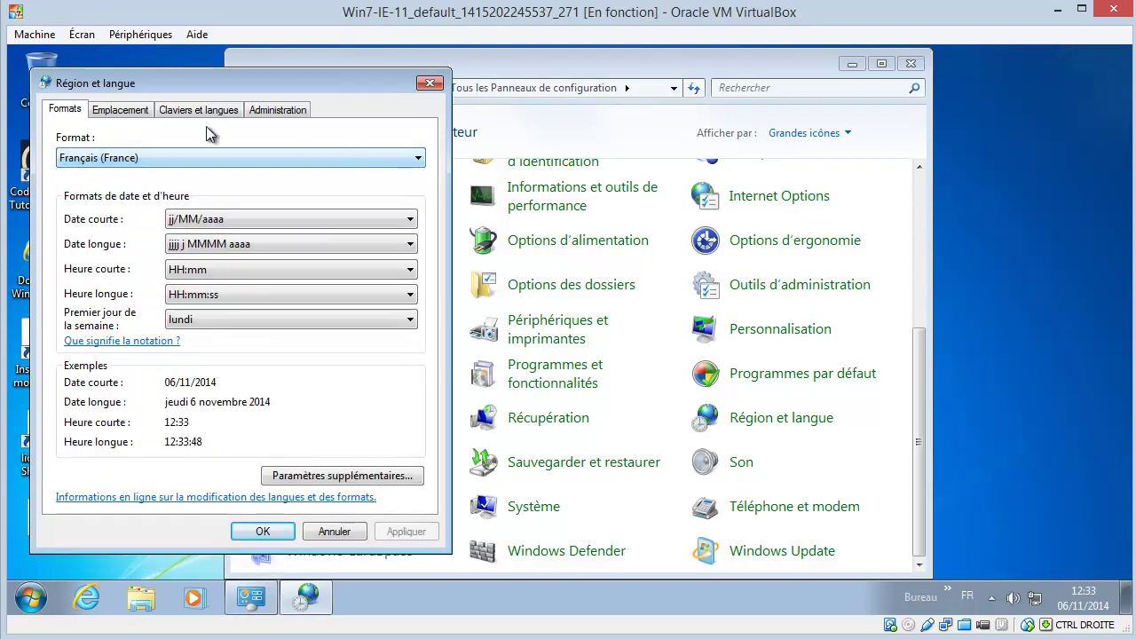
pyautogui.click(111, 111)
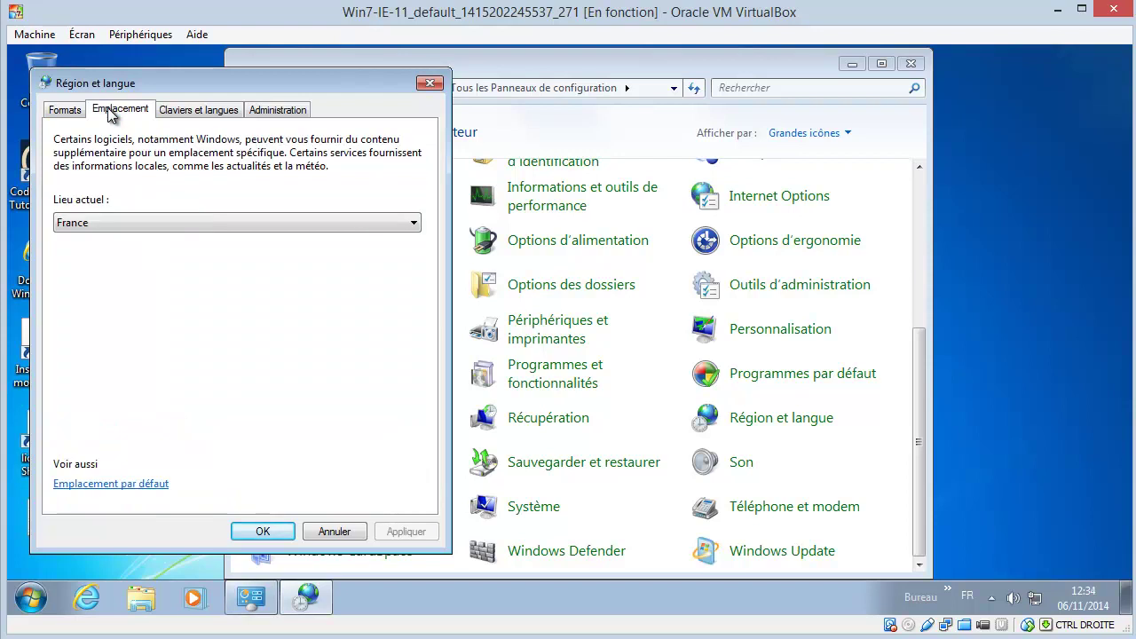
pyautogui.click(197, 114)
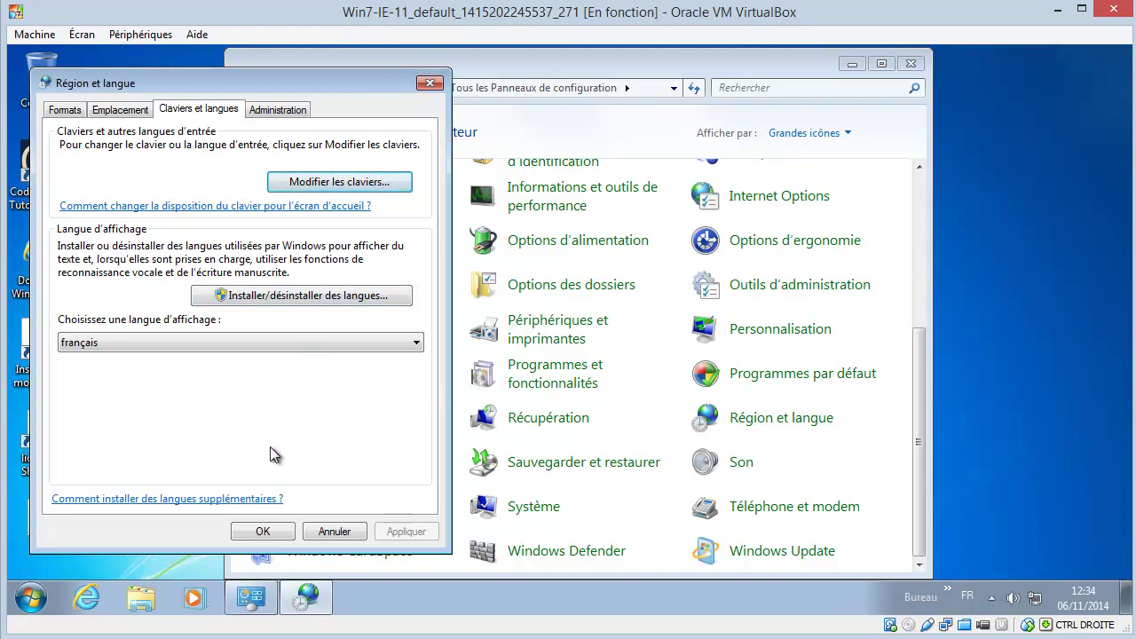
pyautogui.click(333, 533)
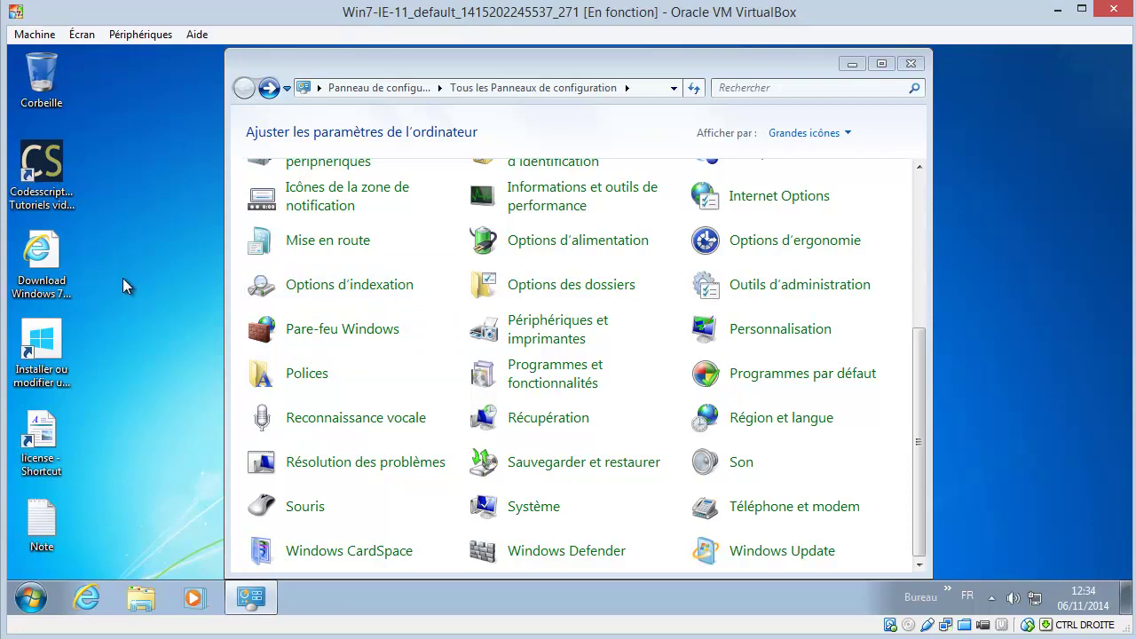
pyautogui.click(909, 64)
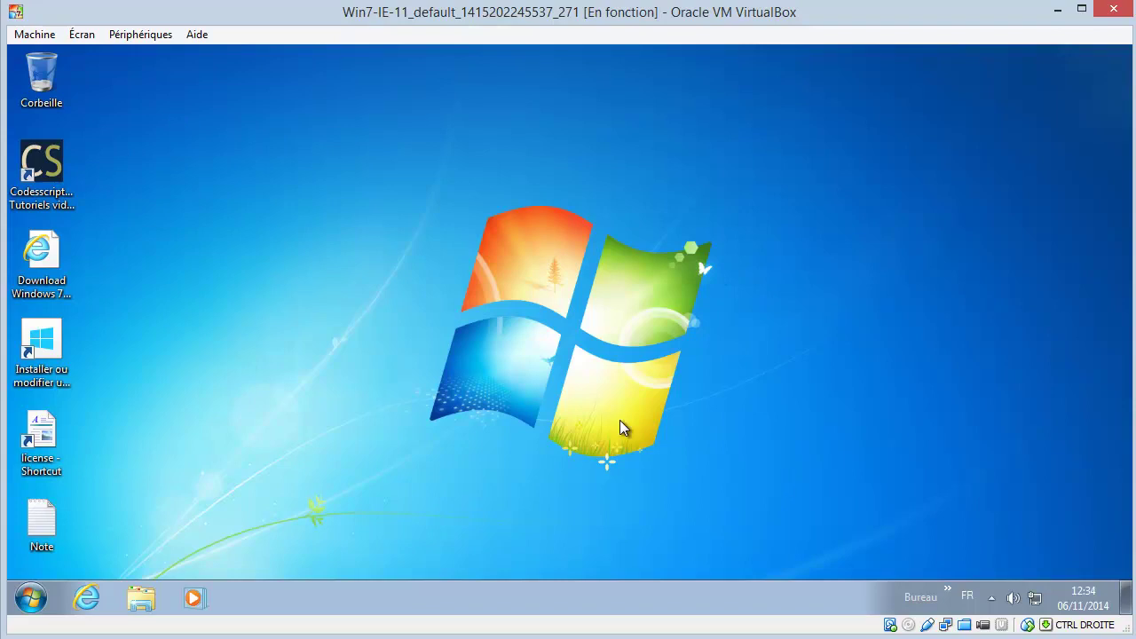
pyautogui.click(87, 596)
pyautogui.click(85, 598)
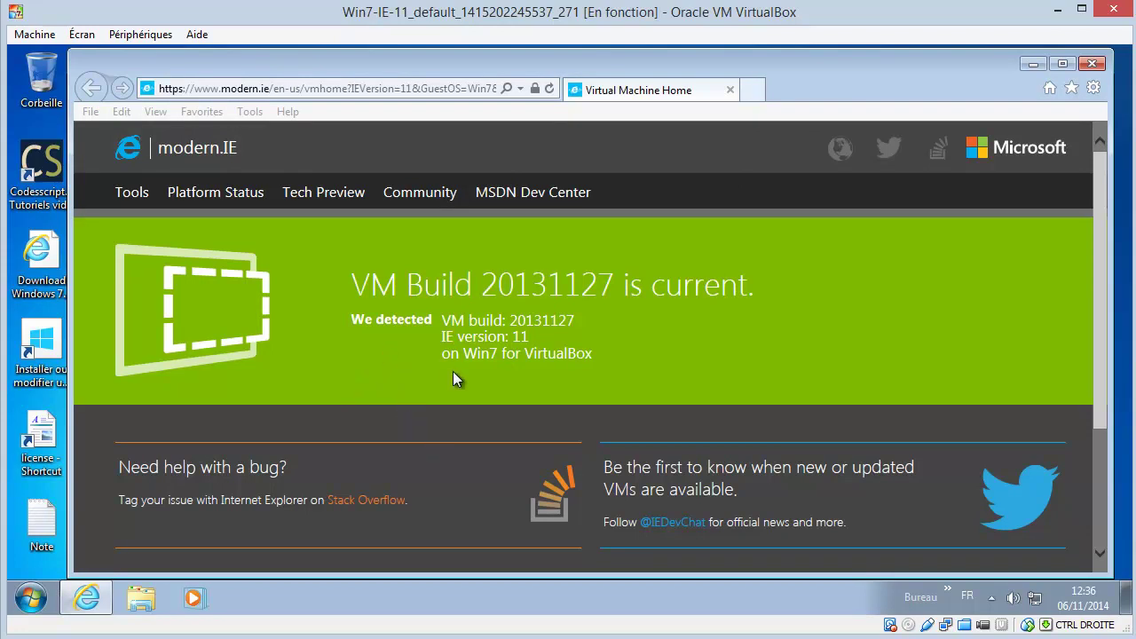
pyautogui.click(753, 90)
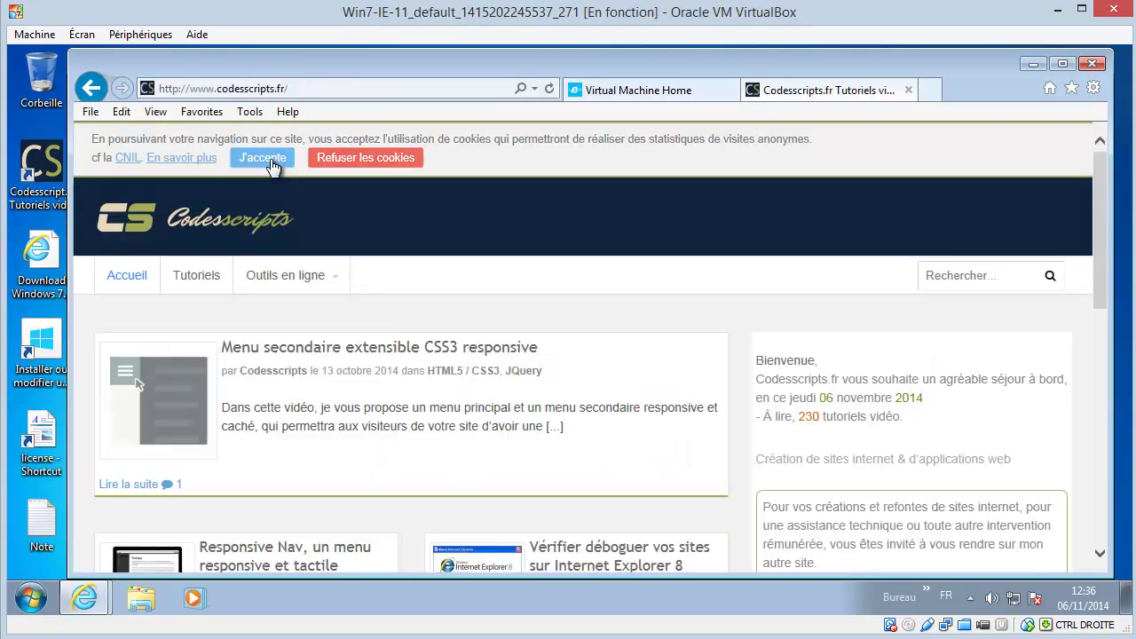
pyautogui.click(366, 157)
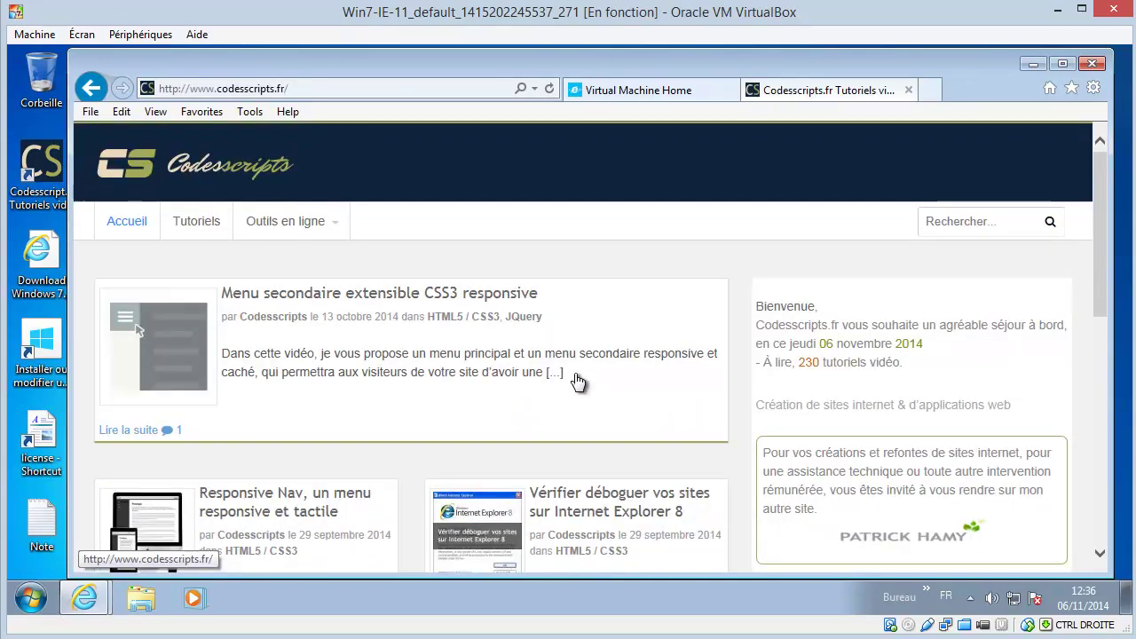
# Step: Check how the Codesscripts.fr home page renders in Internet Explorer 11, and close the browser
pyautogui.scroll(-6, 1064, 316)
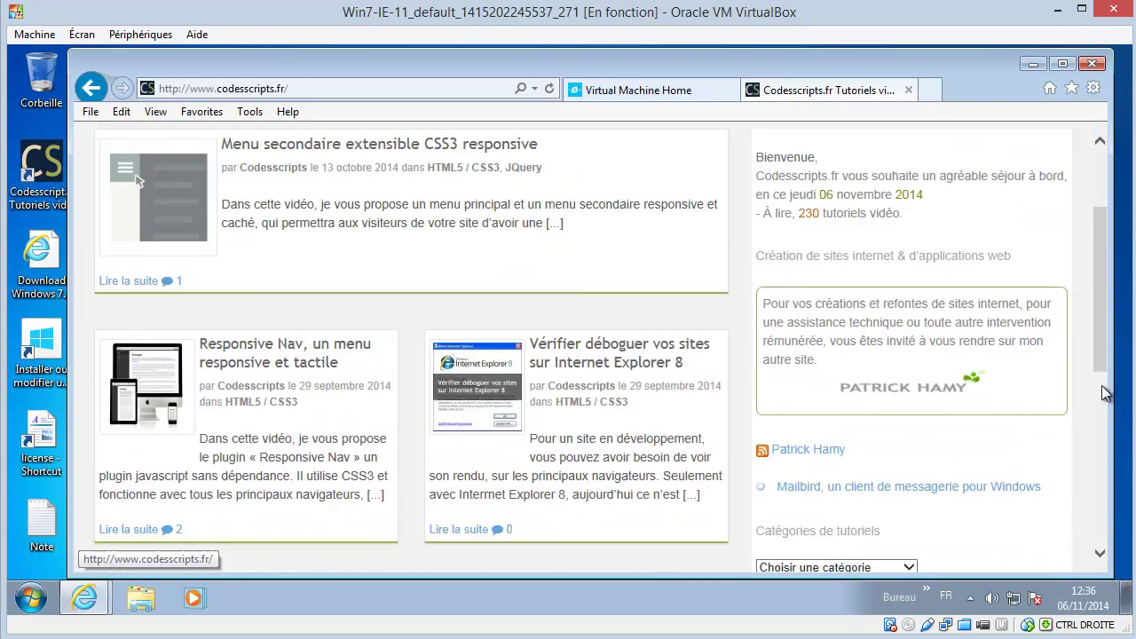
pyautogui.scroll(6, 1064, 327)
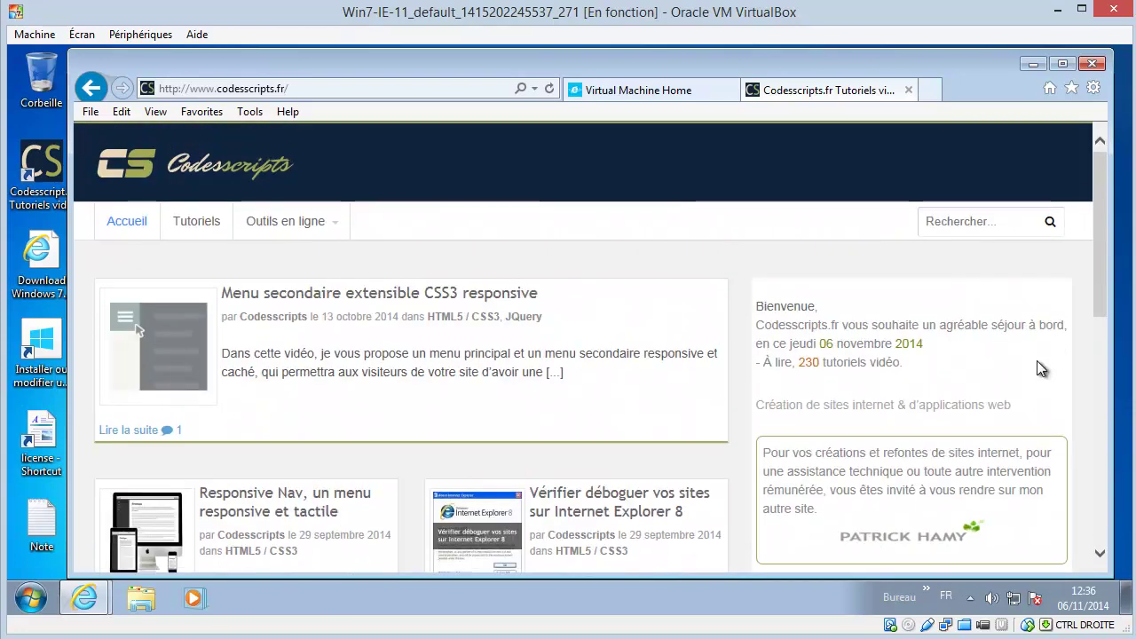
pyautogui.click(908, 90)
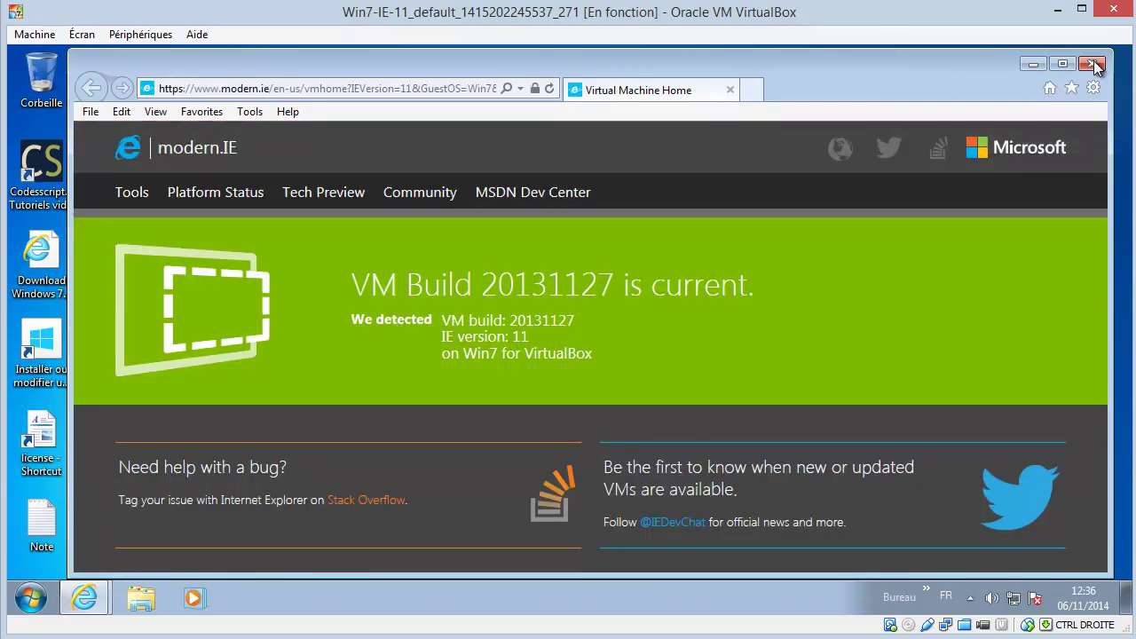
pyautogui.click(1091, 66)
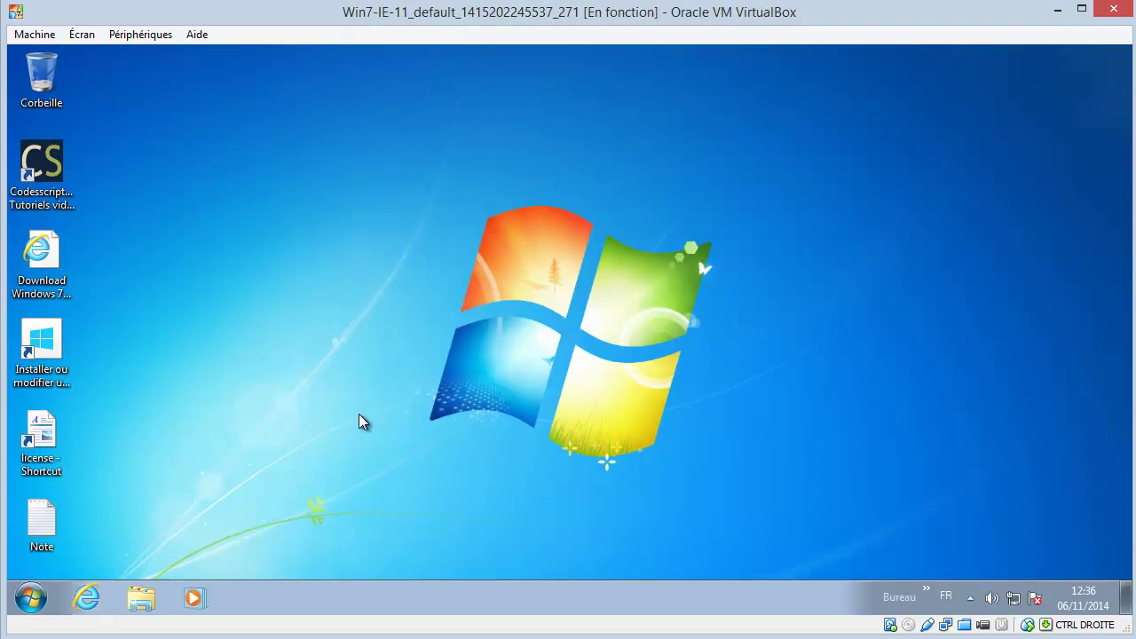
# Step: Close the Windows 7 virtual machine with the Éteindre la machine option
pyautogui.click(41, 36)
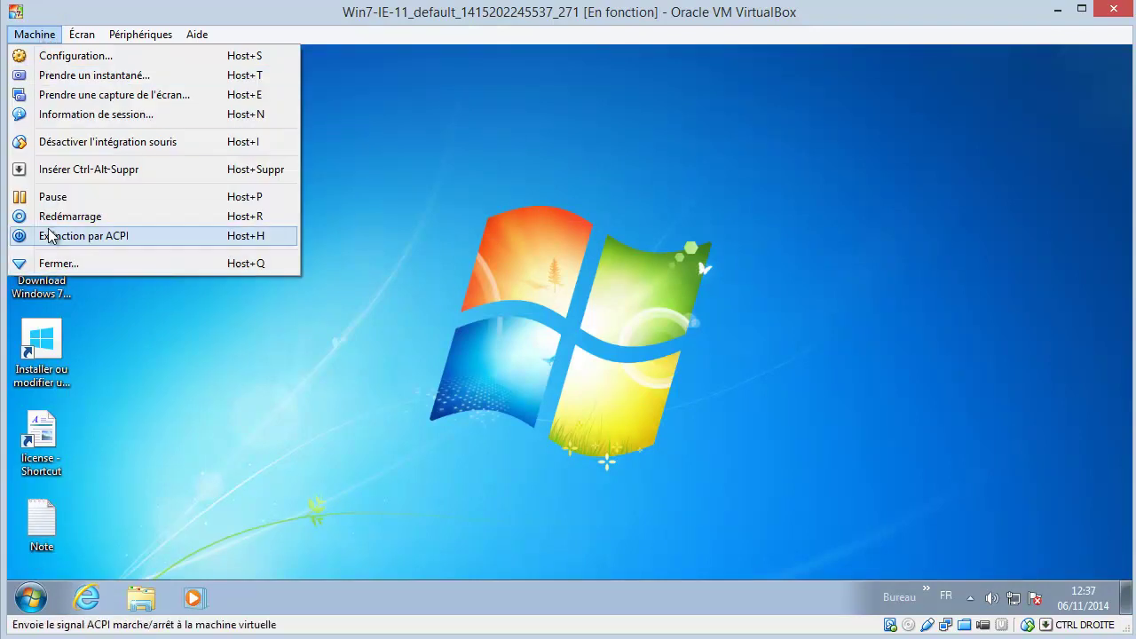
pyautogui.click(54, 264)
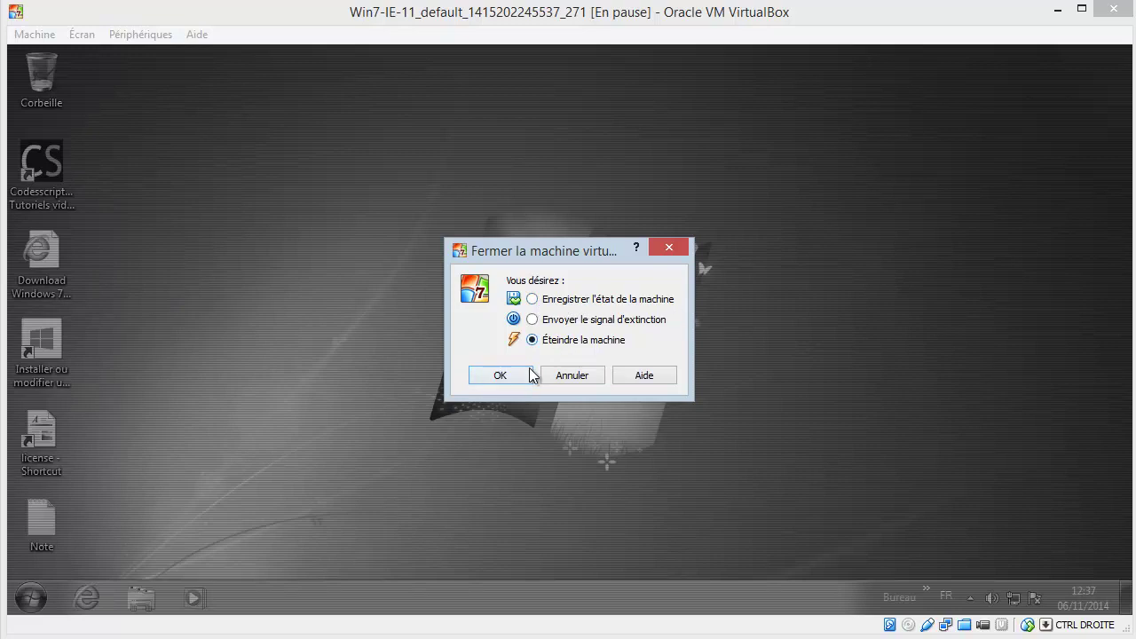
pyautogui.click(489, 374)
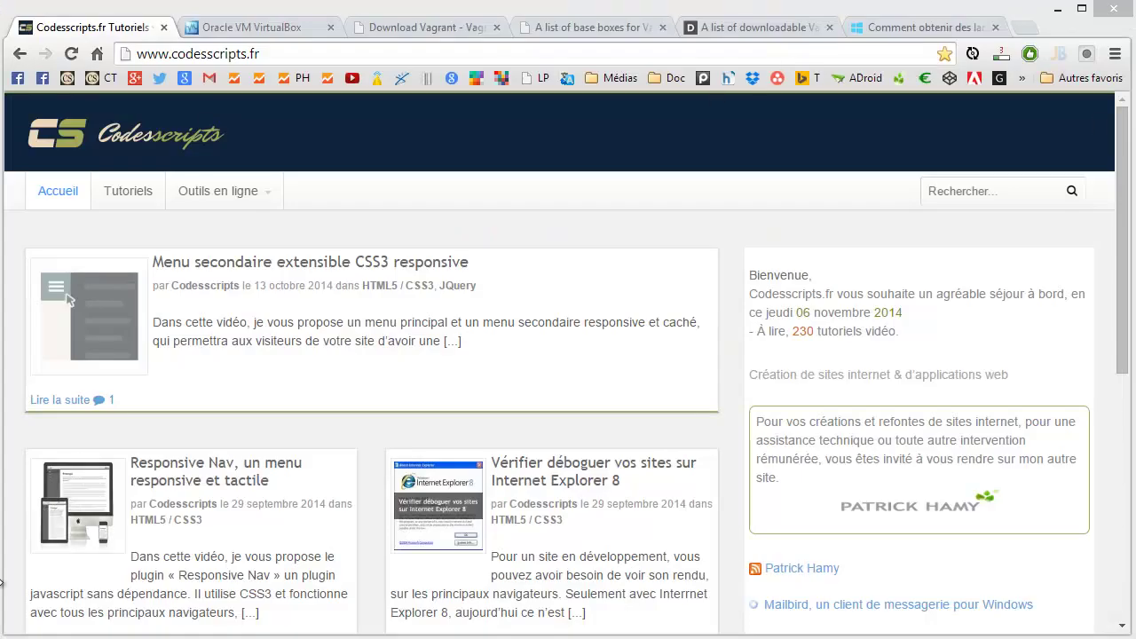
# Step: Read the Microsoft page on additional Windows 7 display languages, focusing on the Windows Update procedure for language packs
pyautogui.click(902, 19)
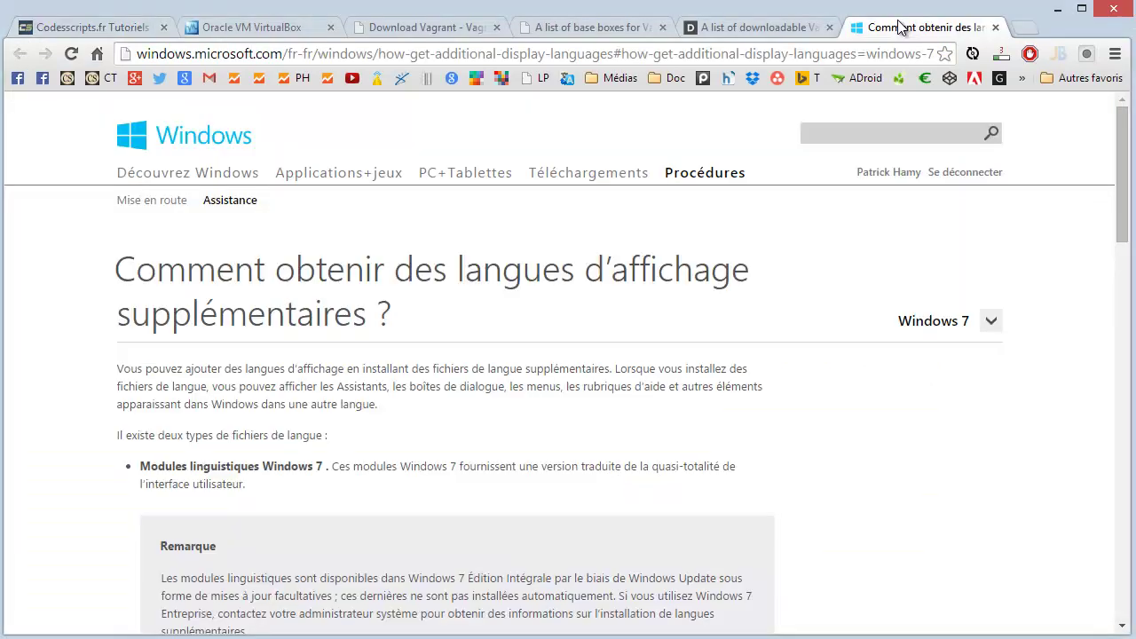
pyautogui.scroll(-6, 507, 369)
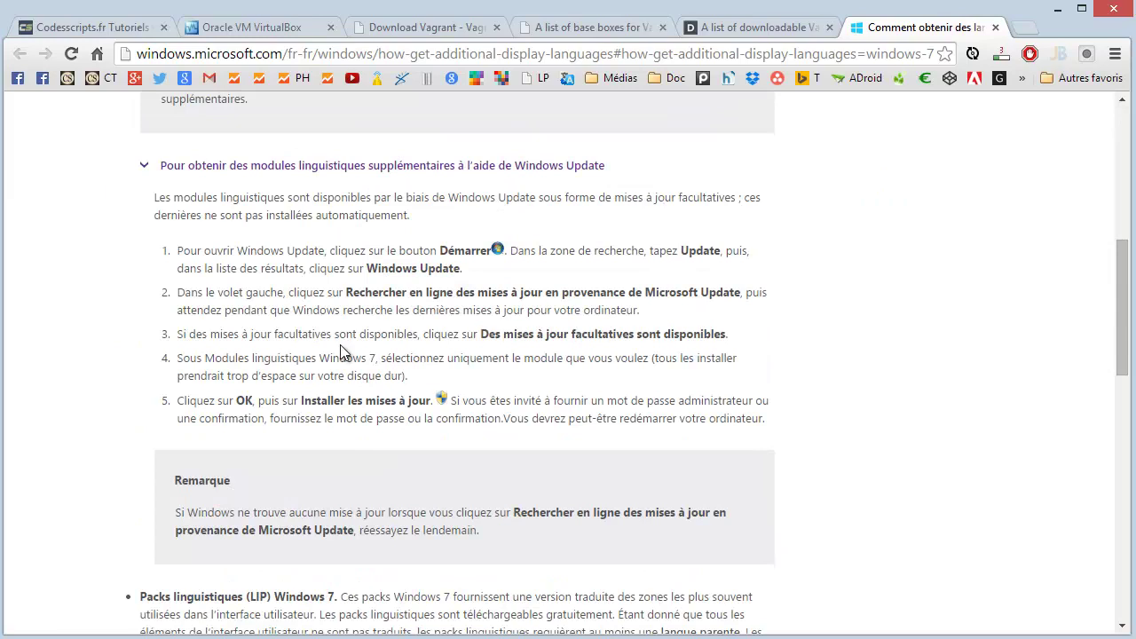
pyautogui.scroll(3, 343, 346)
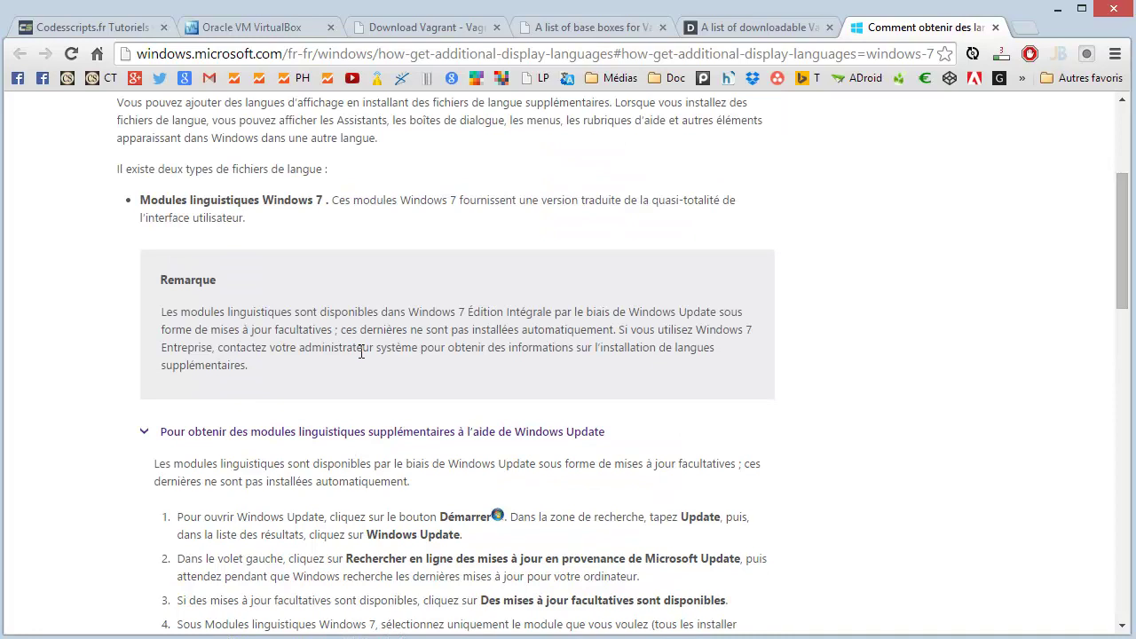
pyautogui.scroll(-3, 362, 352)
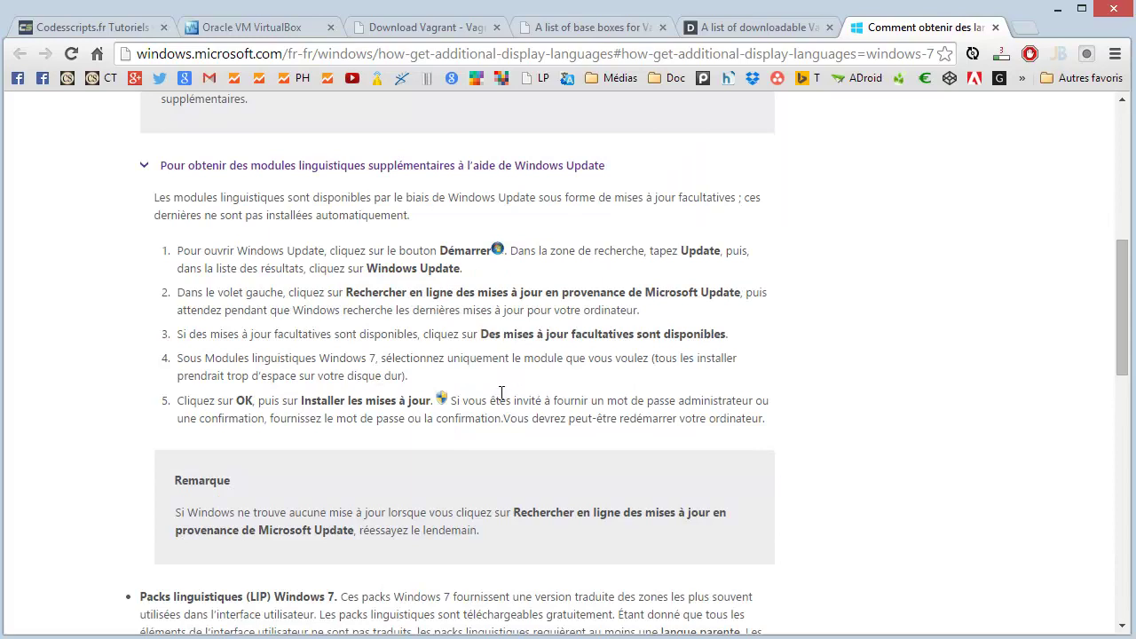
pyautogui.scroll(-3, 497, 382)
pyautogui.scroll(4, 500, 391)
pyautogui.scroll(1, 499, 392)
pyautogui.scroll(-1, 500, 392)
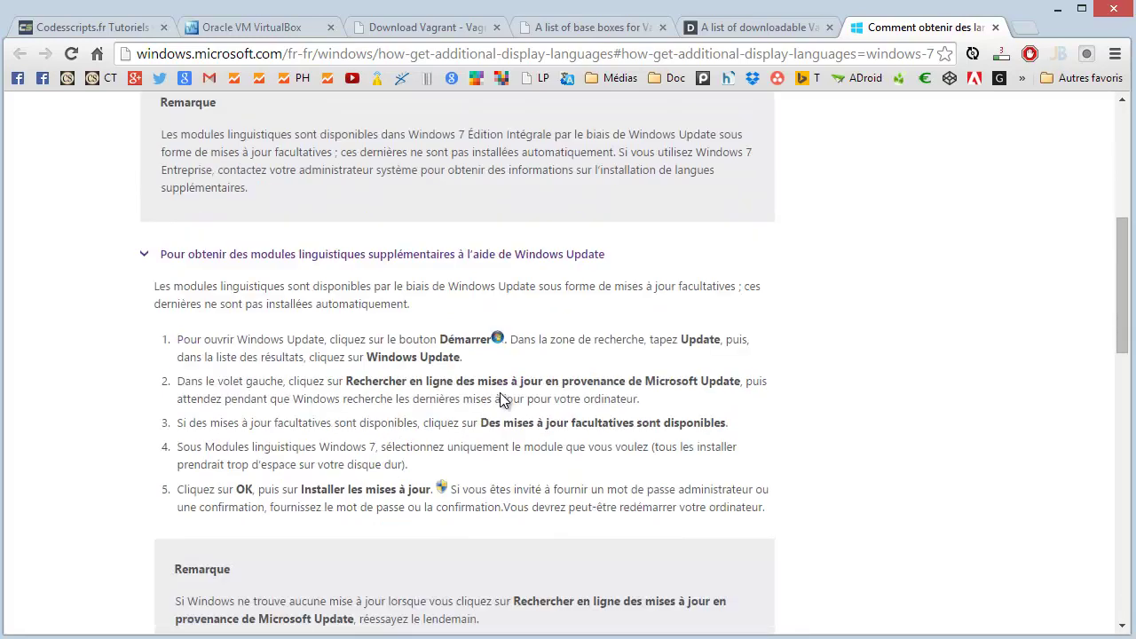
pyautogui.scroll(5, 602, 528)
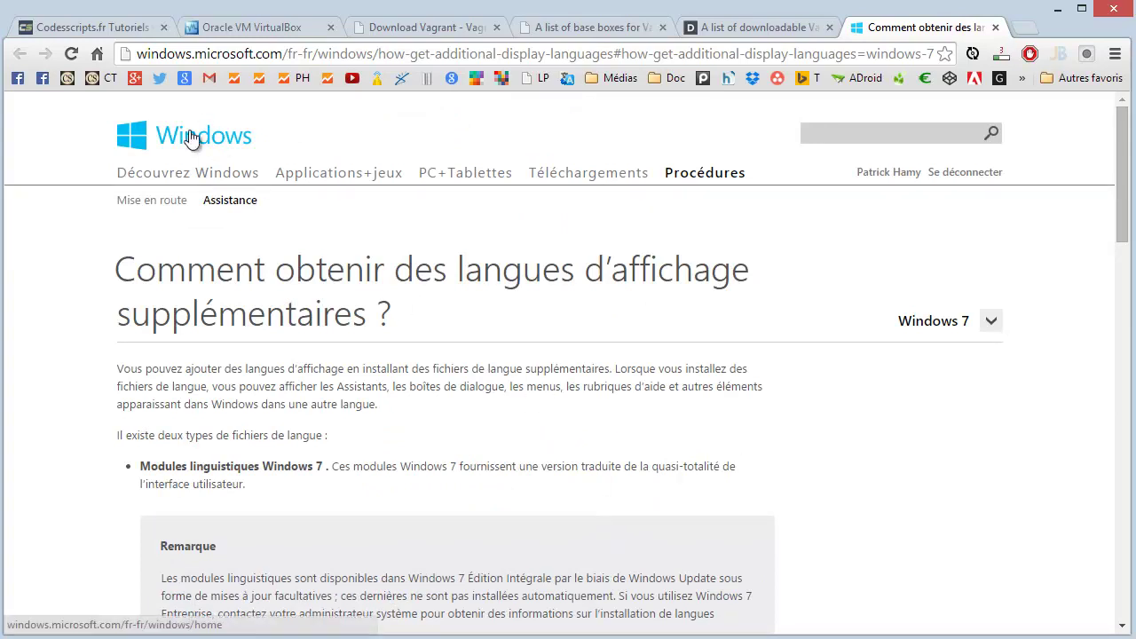
# Step: Look through the dev-metal.com list of downloadable Vagrant boxes, including the official, puppetlabs.com and ffuenf sections
pyautogui.click(746, 27)
pyautogui.scroll(-8, 441, 474)
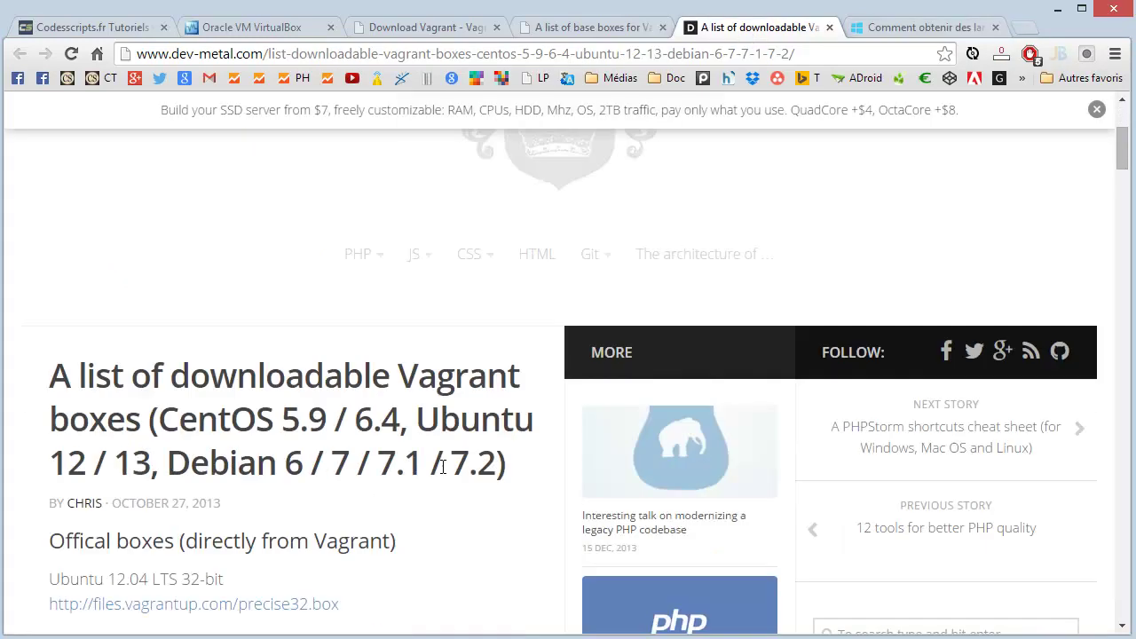
pyautogui.scroll(3, 444, 476)
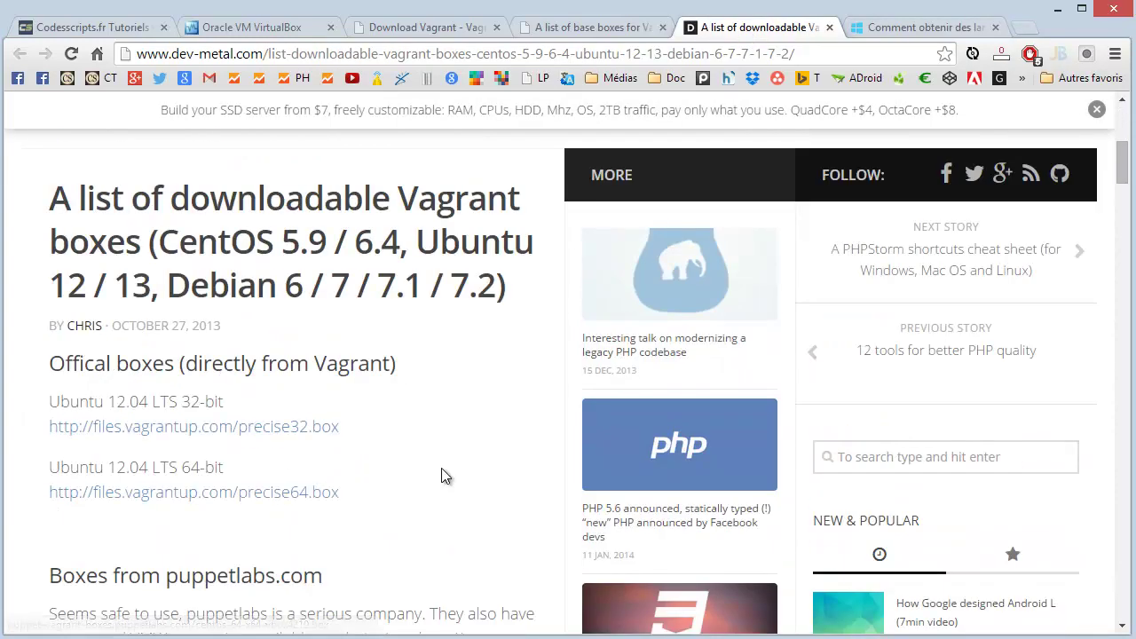
pyautogui.scroll(-10, 444, 476)
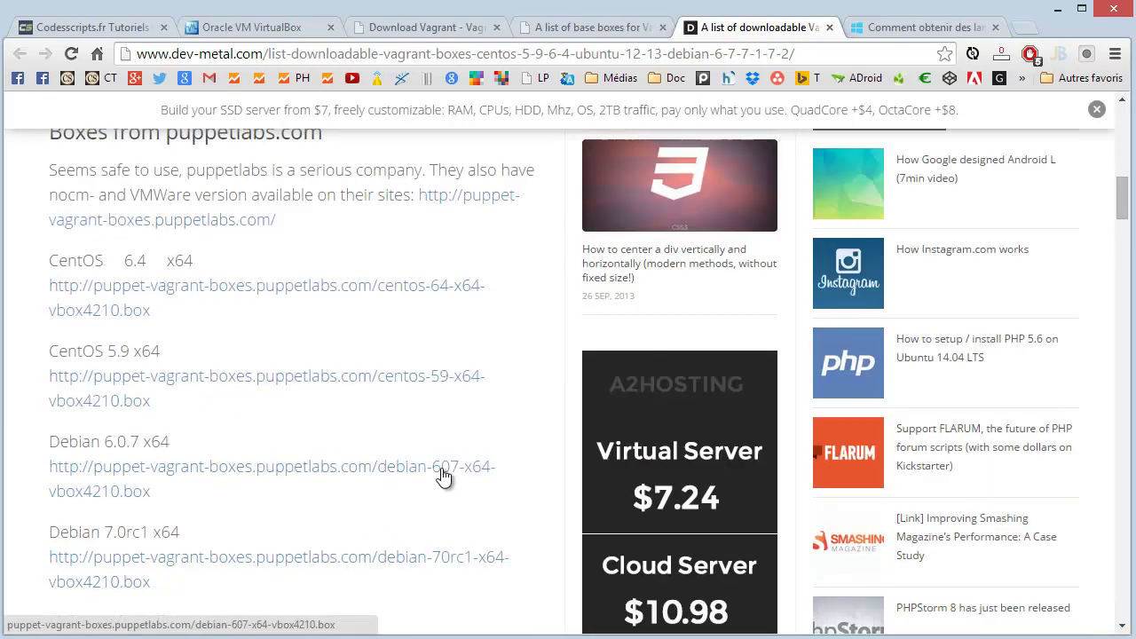
pyautogui.scroll(-11, 444, 477)
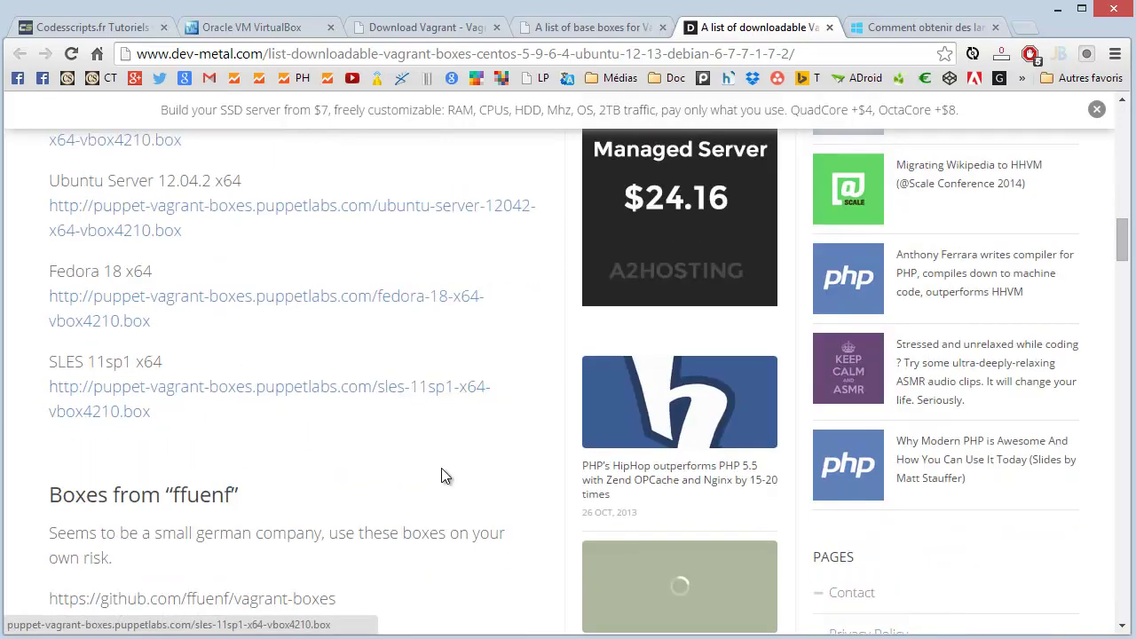
pyautogui.scroll(20, 444, 477)
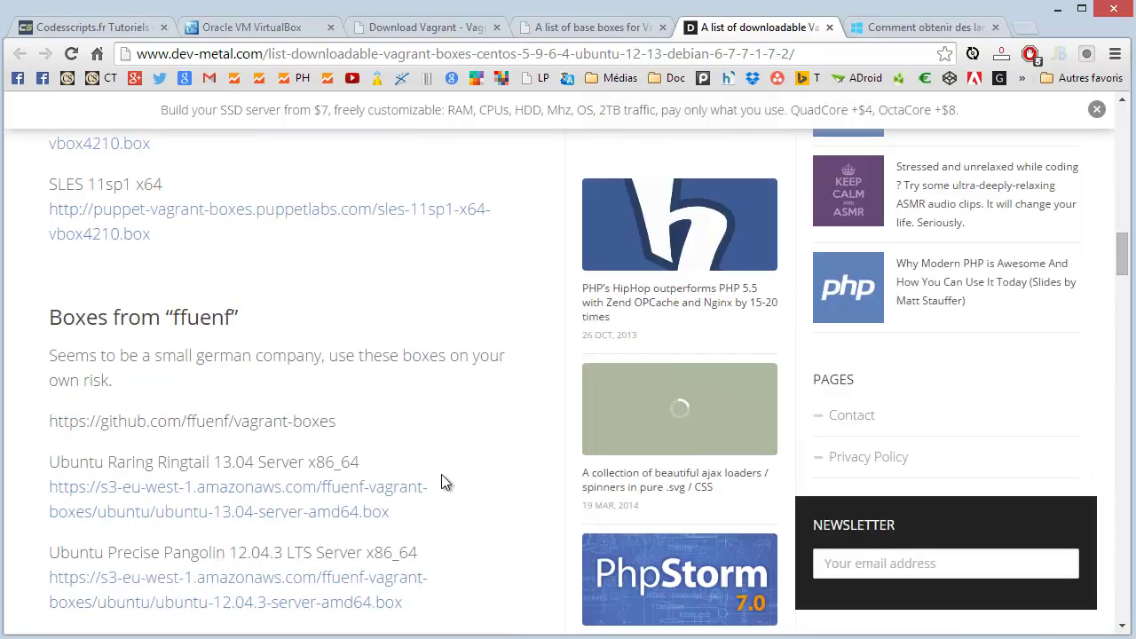